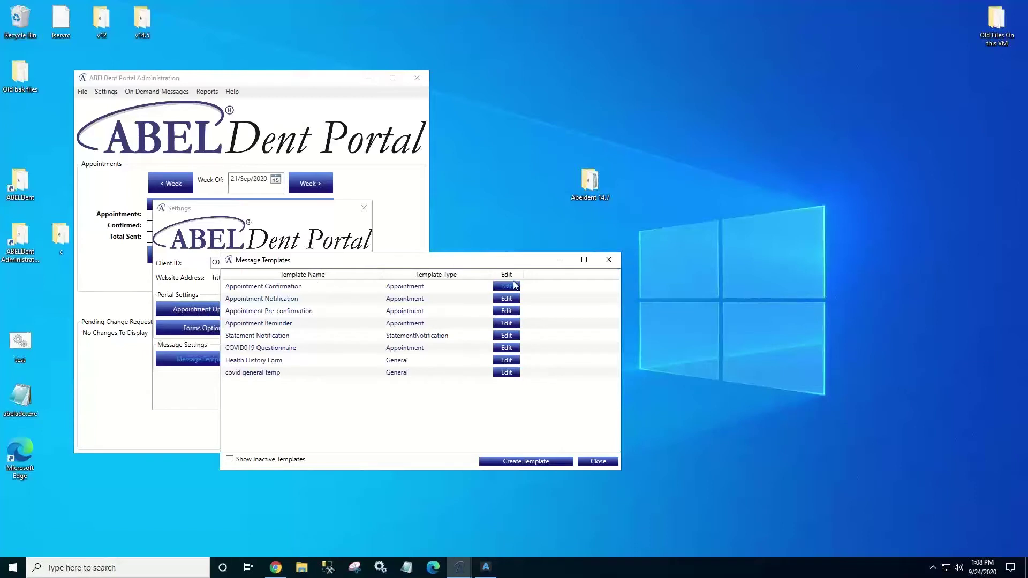
- Attach the Covid-19 Assessment Form survey to Appointment Confirmation, paste a reminder paragraph, and save
left_click(506, 287)
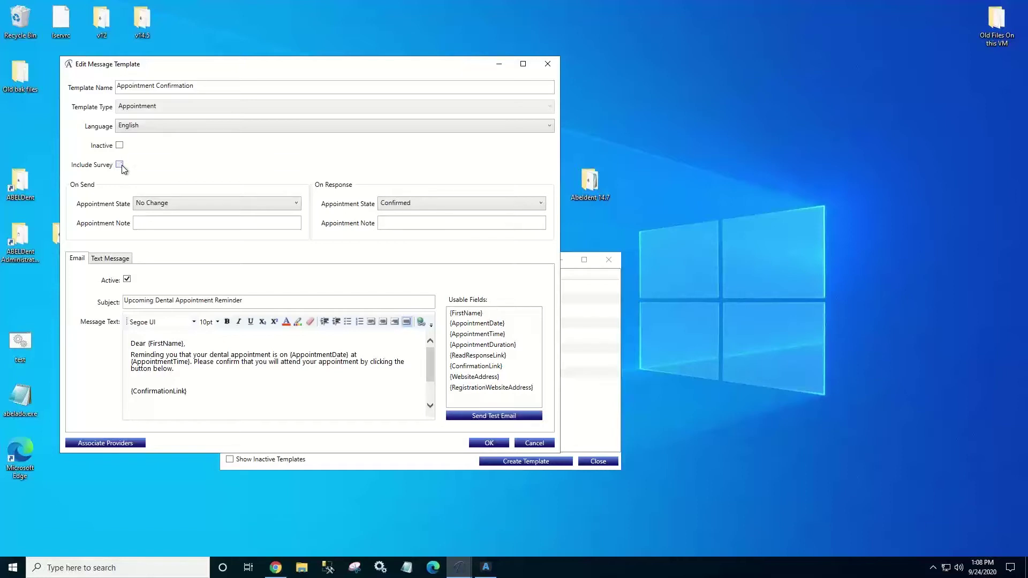
left_click(119, 165)
left_click(217, 164)
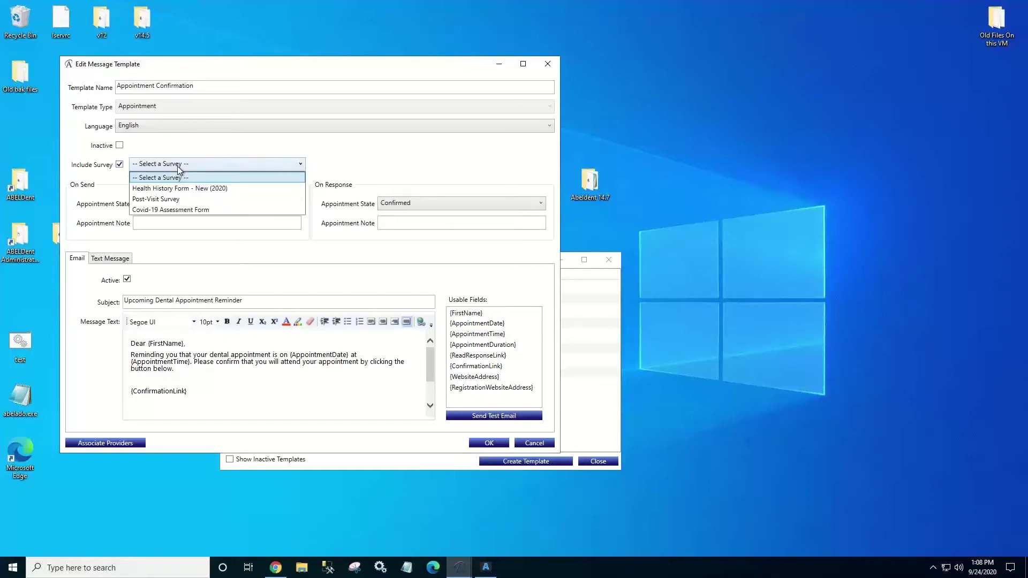
left_click(185, 209)
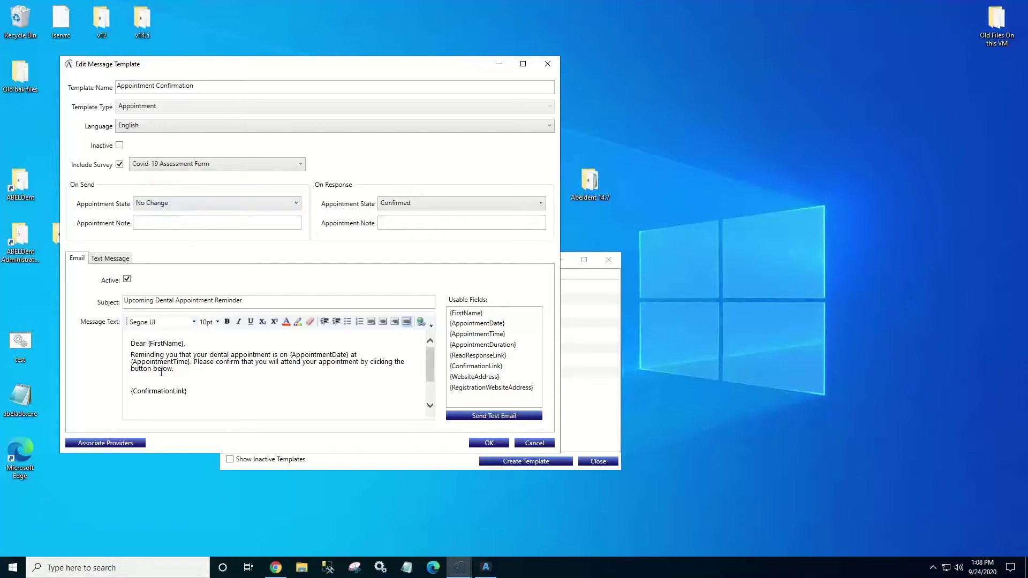
scroll(159, 371, "down", 3)
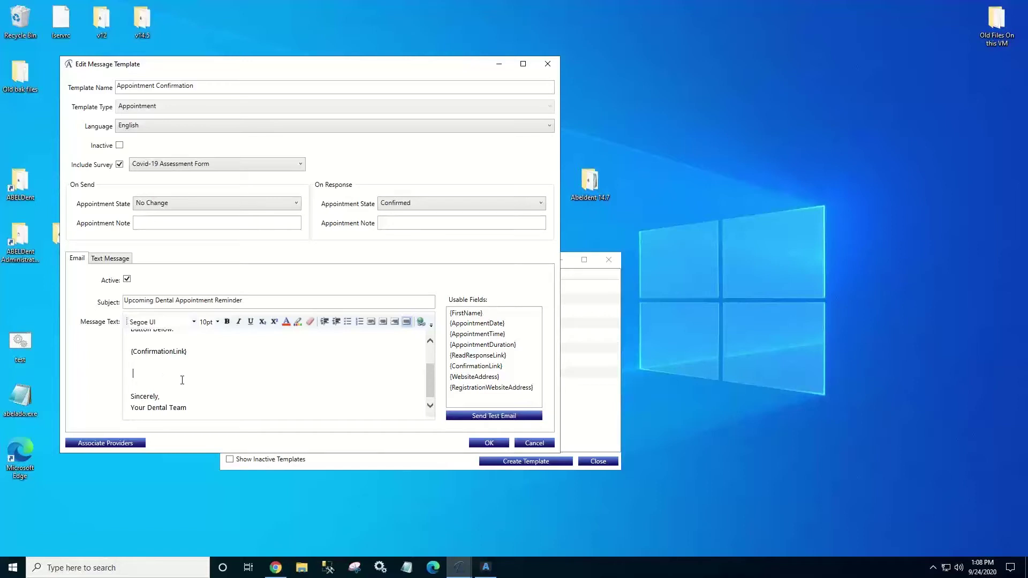
type("As part of government regulations, please remember to fill out the attached COVID-19 Assessment before your appointment.")
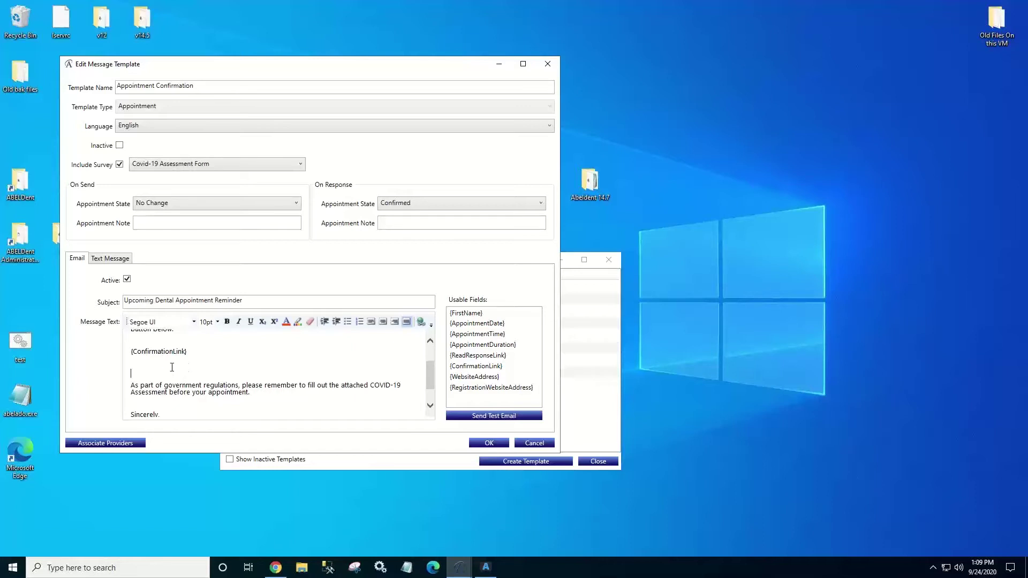
left_click(490, 445)
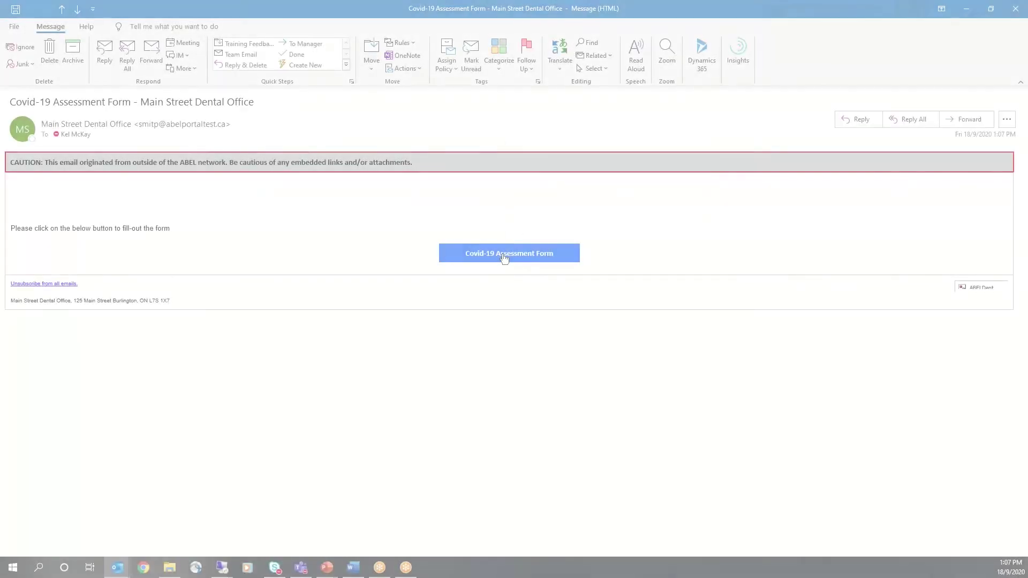
- Follow the Covid-19 Assessment Form button in the dental office's email
left_click(504, 257)
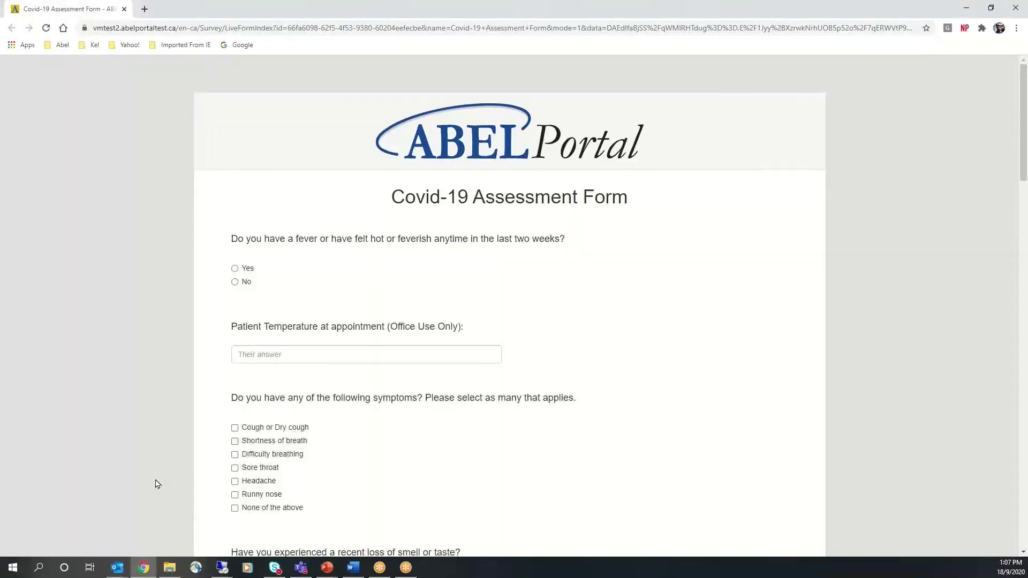
- Answer No to fever, smell/taste loss, contact, travel and over-60, choose no listed symptoms, then submit
left_click(235, 282)
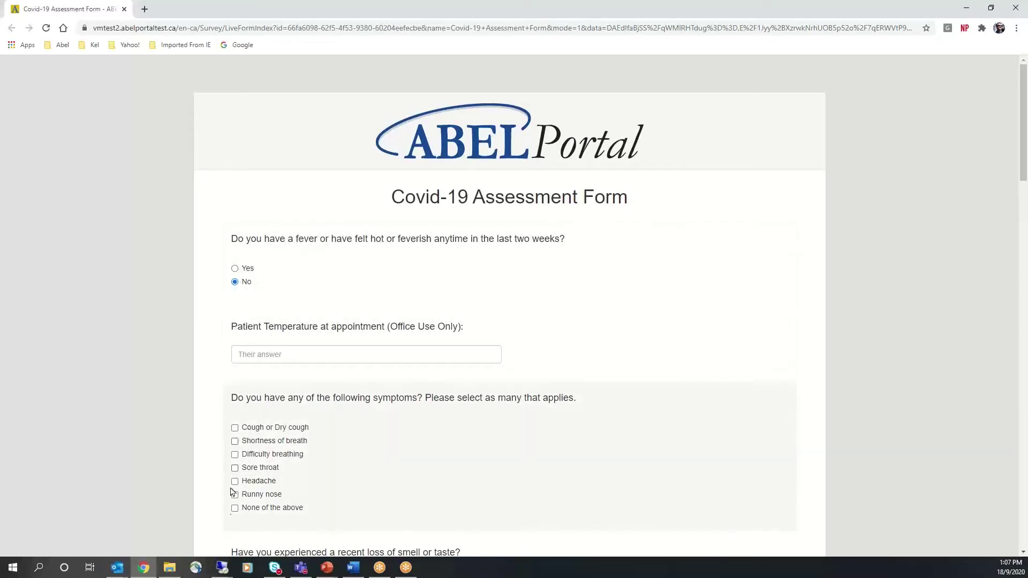
left_click(235, 508)
scroll(495, 438, "down", 3)
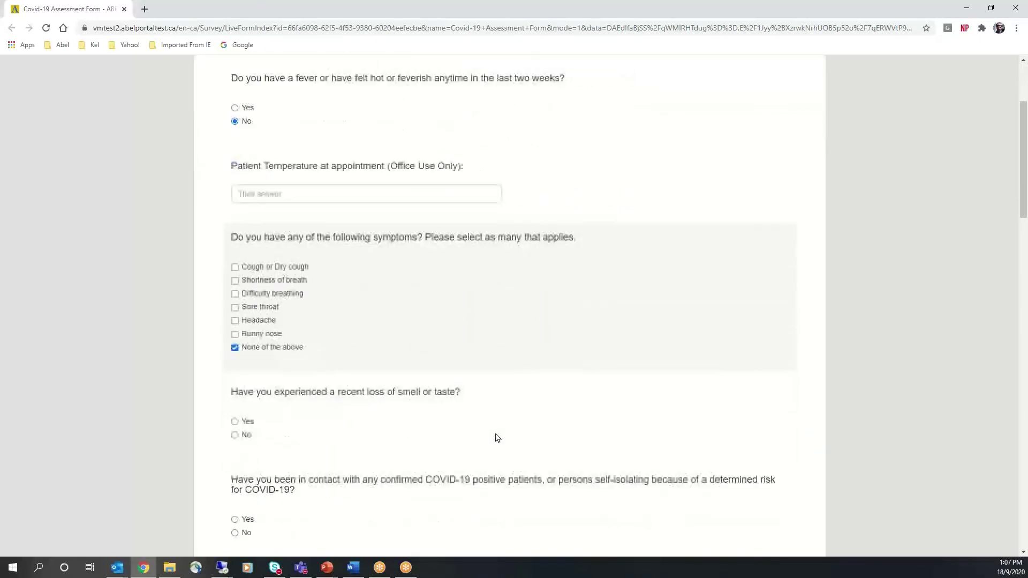
scroll(496, 438, "down", 1)
scroll(496, 438, "down", 1)
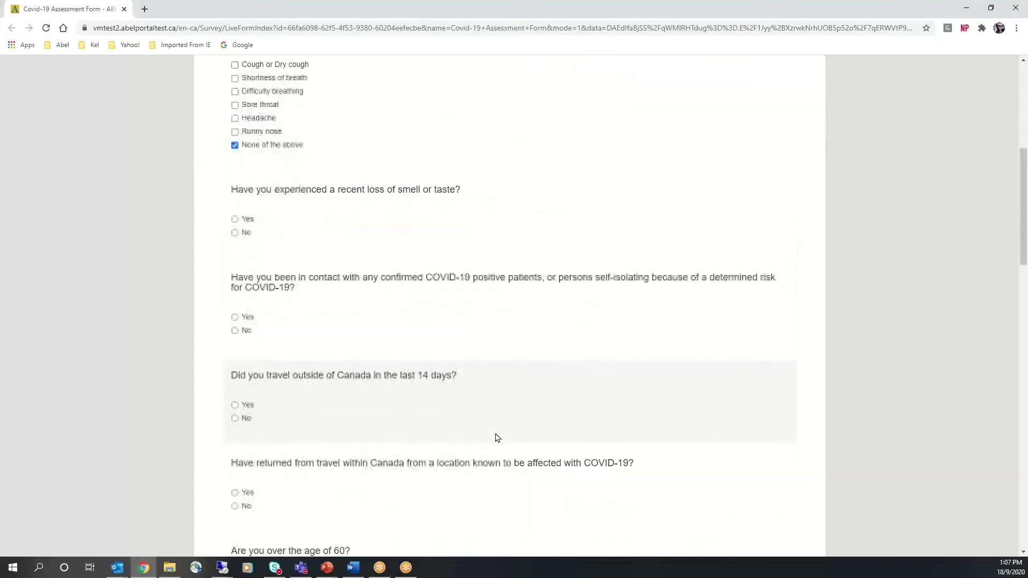
left_click(234, 220)
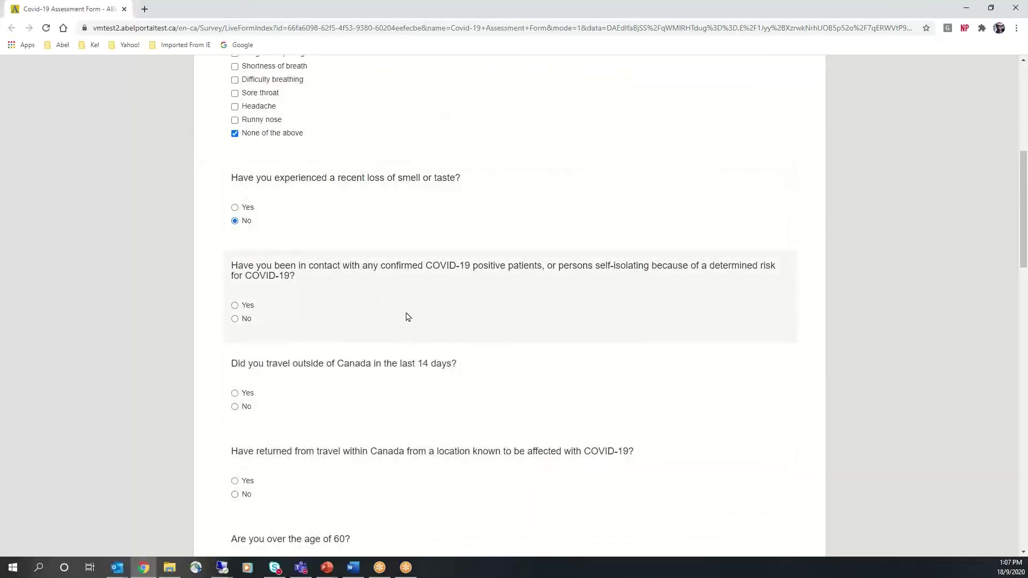
left_click(235, 319)
left_click(235, 406)
scroll(431, 397, "down", 2)
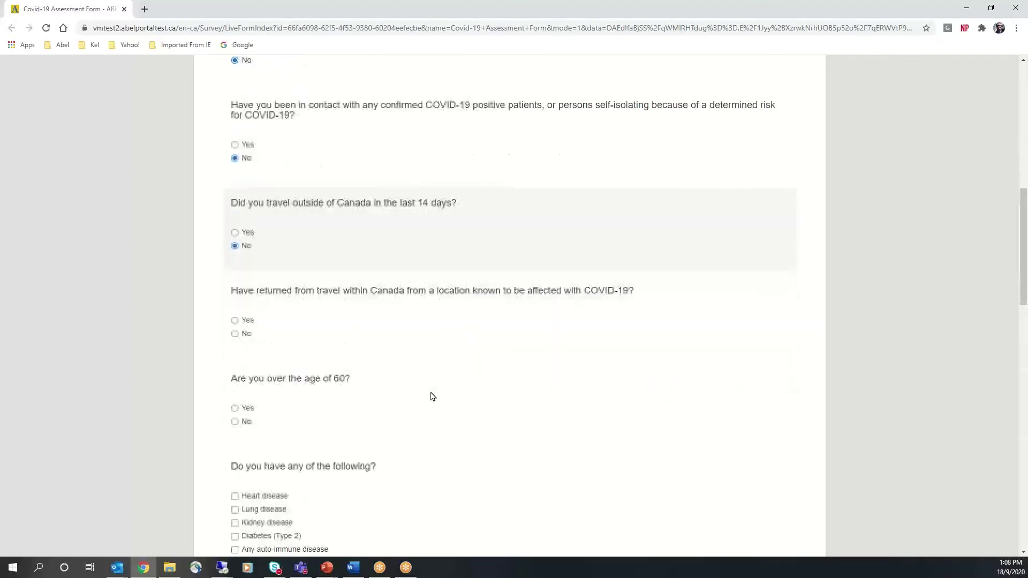
left_click(235, 334)
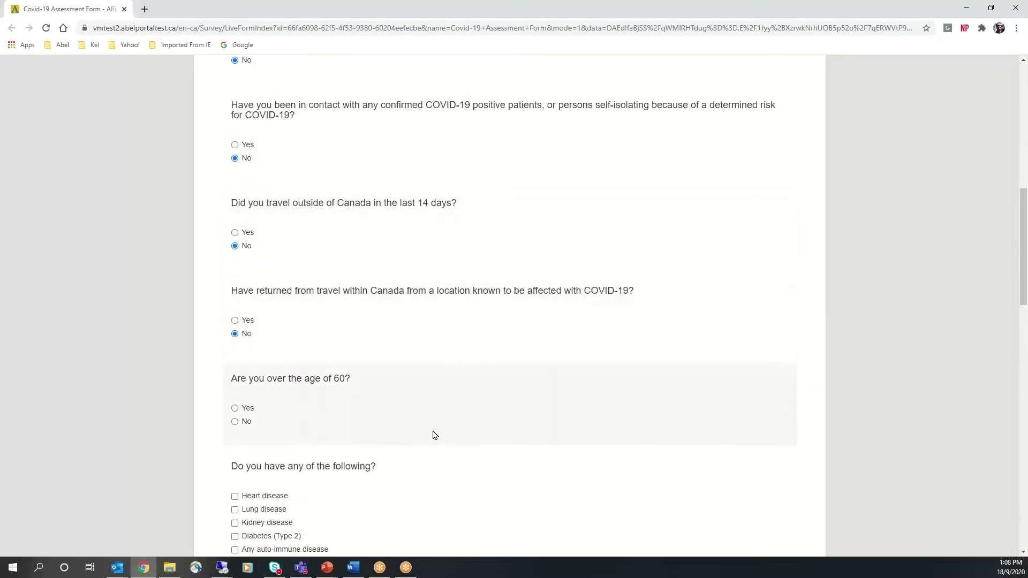
scroll(441, 439, "down", 1)
left_click(235, 367)
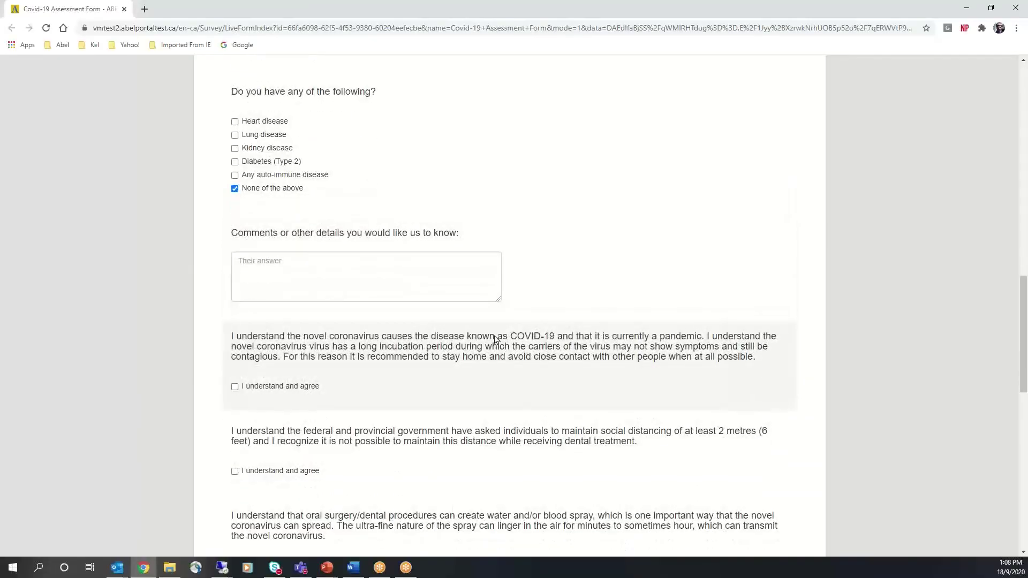
scroll(494, 337, "down", 5)
scroll(493, 338, "down", 5)
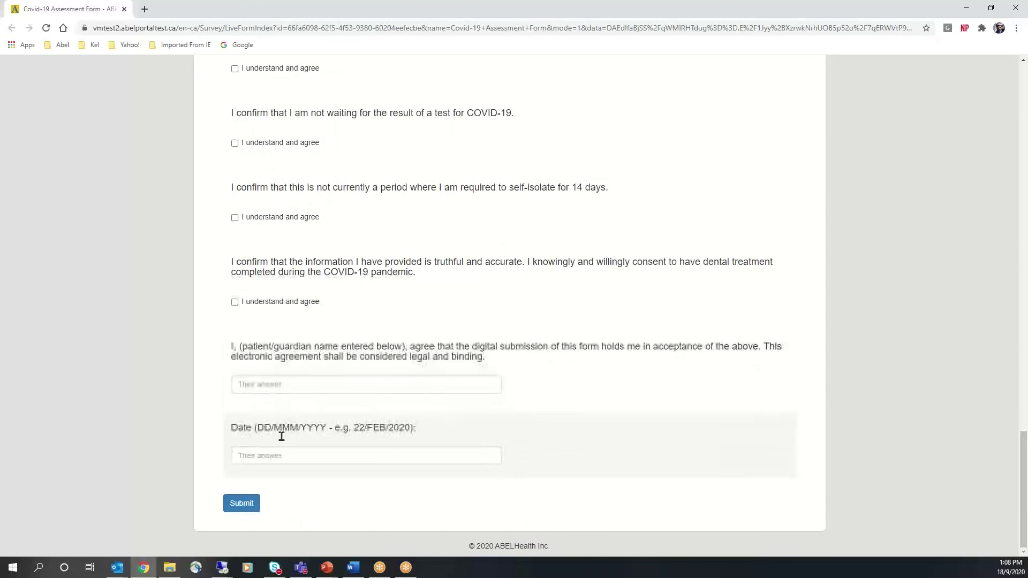
left_click(243, 504)
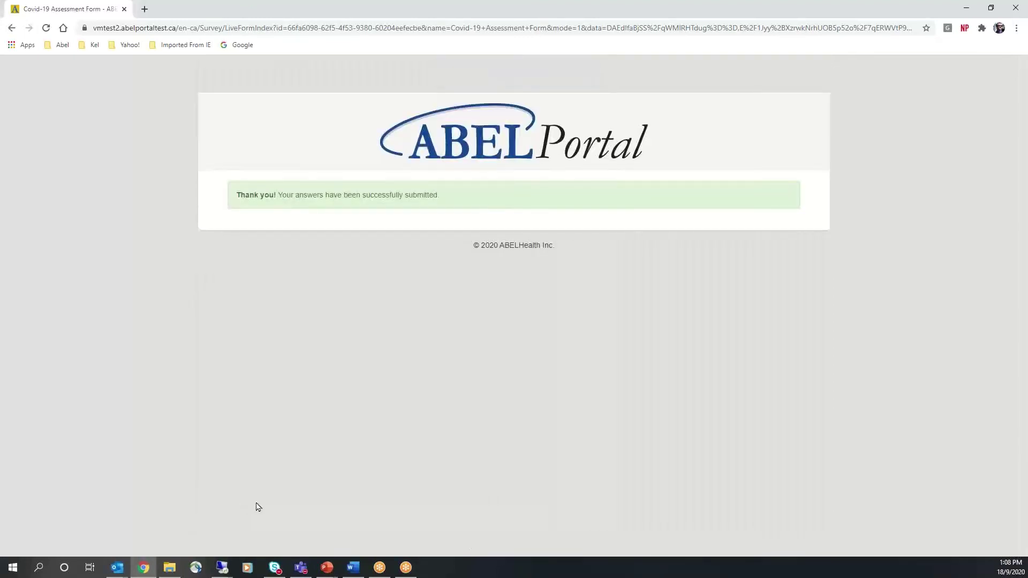